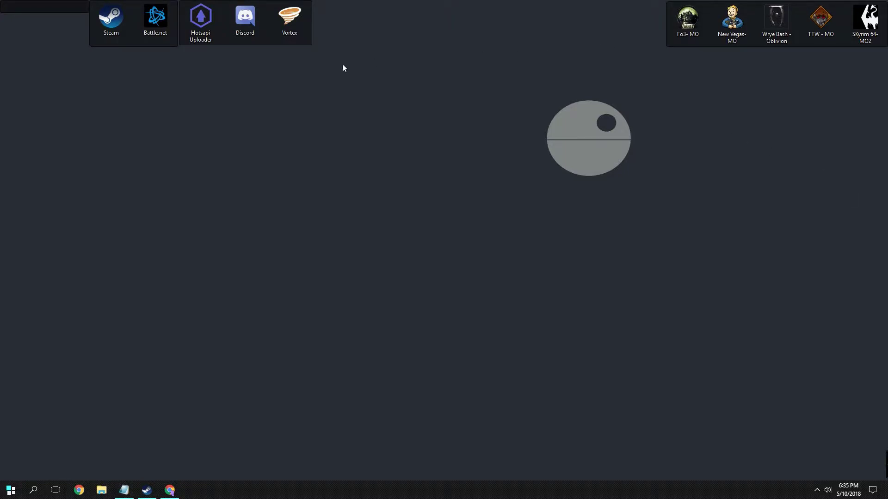
# Open the empty Launch Options box in Company of Heroes' Properties in the Steam library
pyautogui.doubleClick(102, 21)
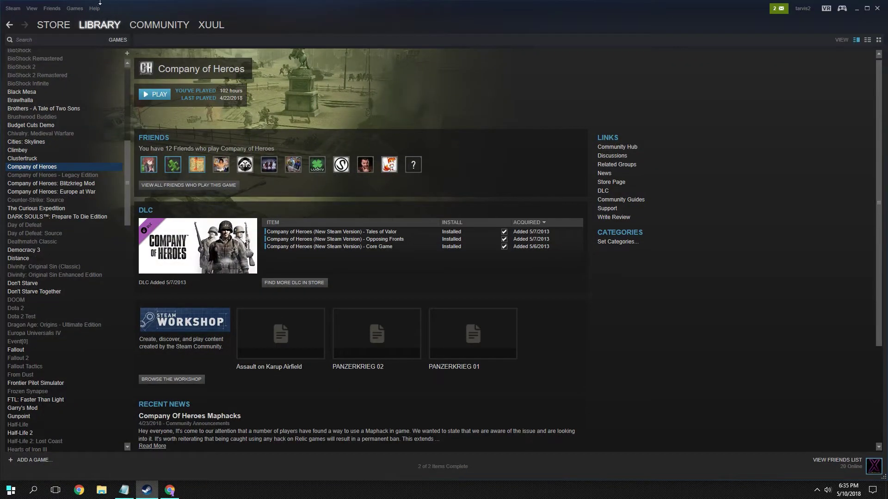
pyautogui.rightClick(86, 168)
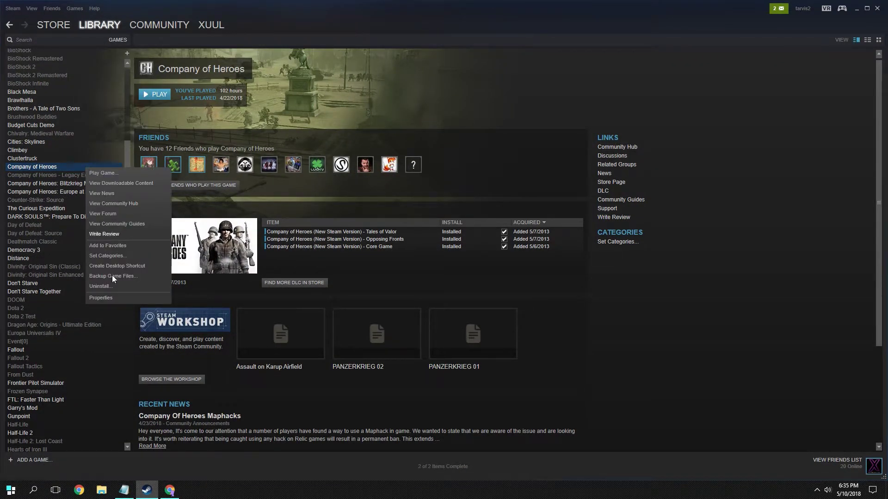
pyautogui.click(110, 299)
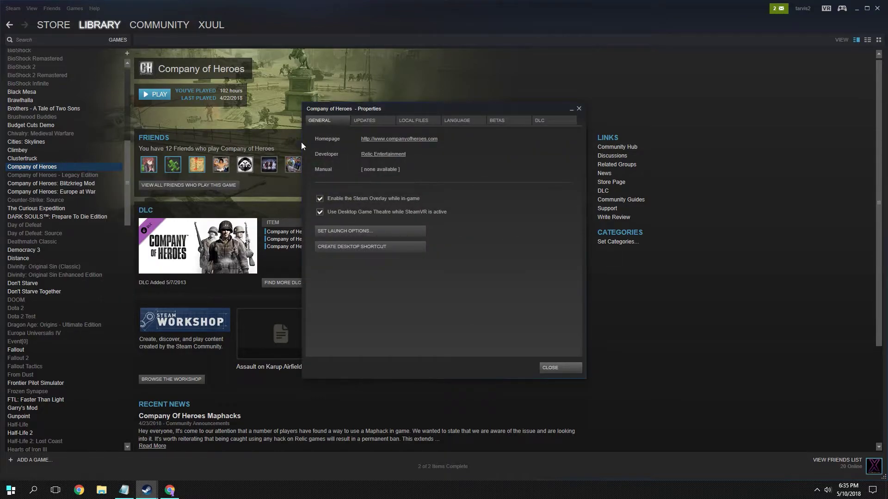
pyautogui.click(338, 233)
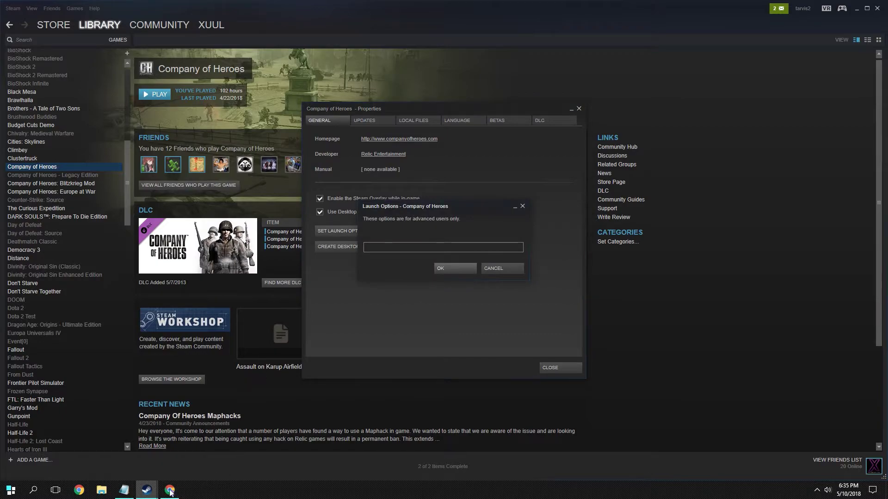
# Bring the COH.txt notes holding the launch options line to the front
pyautogui.click(131, 494)
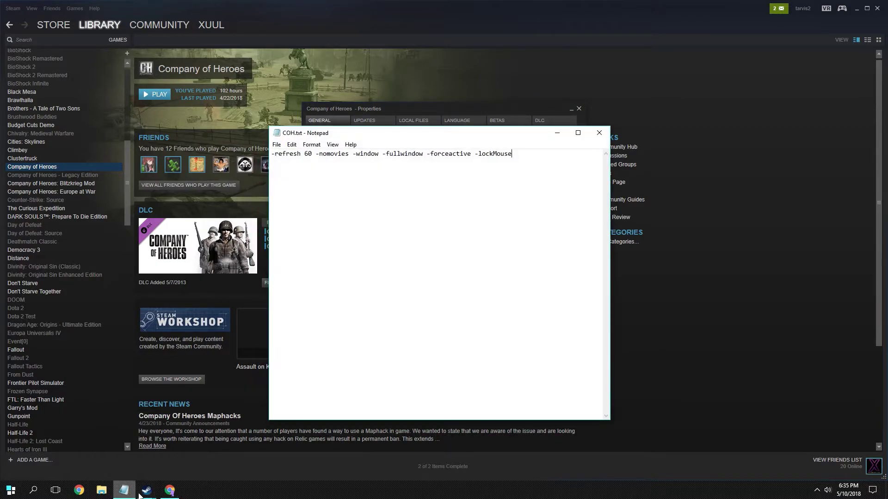
pyautogui.moveTo(139, 496)
# Copy the whole launch options line from COH.txt and minimize Notepad
pyautogui.hotkey('ctrl', 'a')
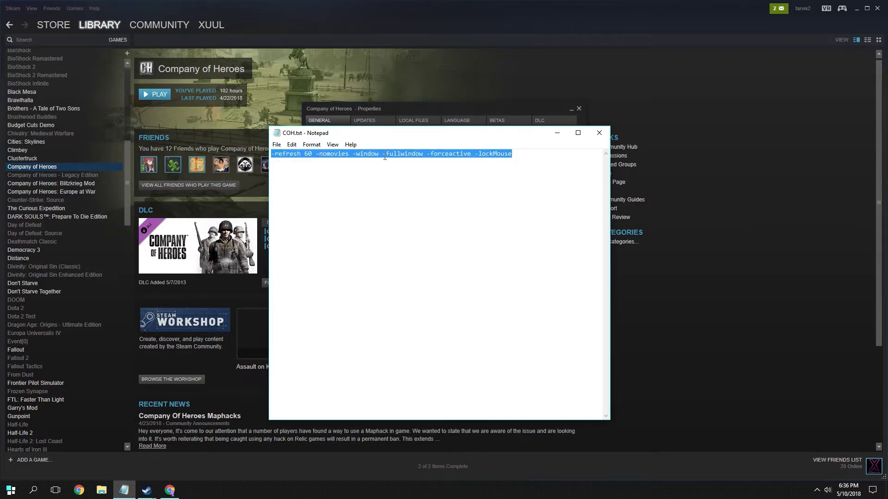
pyautogui.rightClick(385, 157)
pyautogui.click(403, 186)
pyautogui.click(557, 133)
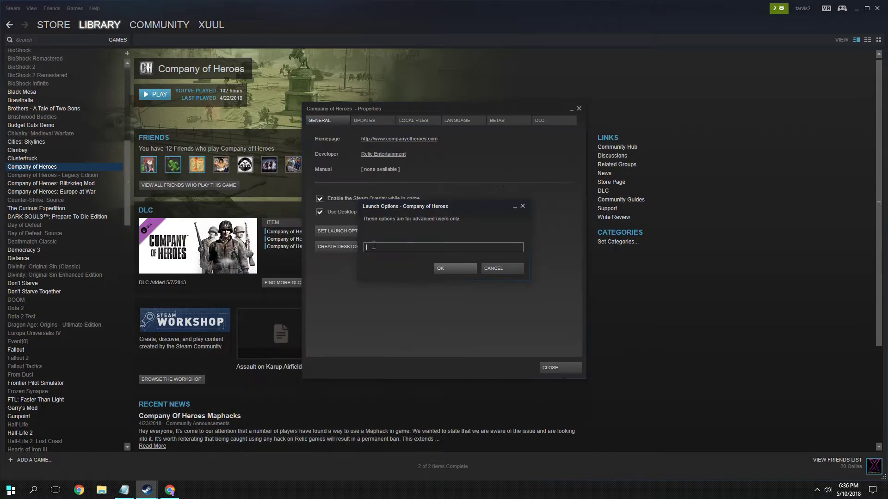
# Paste '-refresh 60 -nomovies -window -fullwindow -forceactive -lockMouse' as launch options, confirm, and close Properties
pyautogui.rightClick(374, 247)
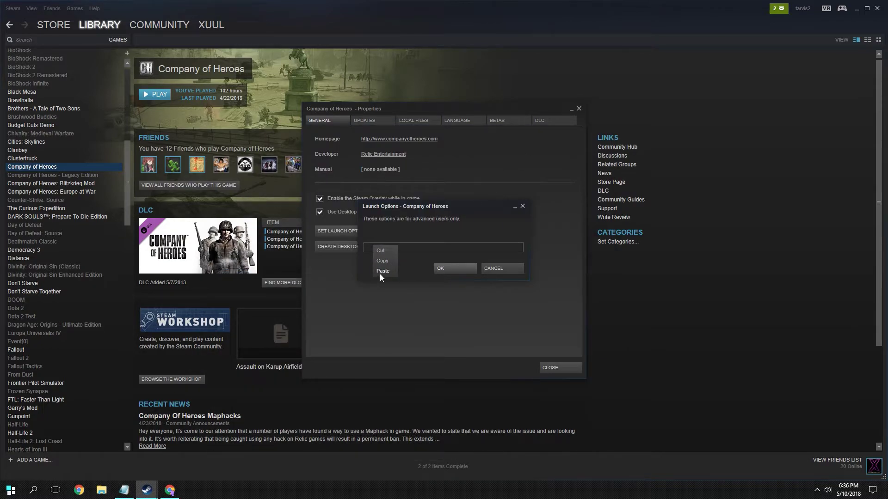
pyautogui.click(379, 274)
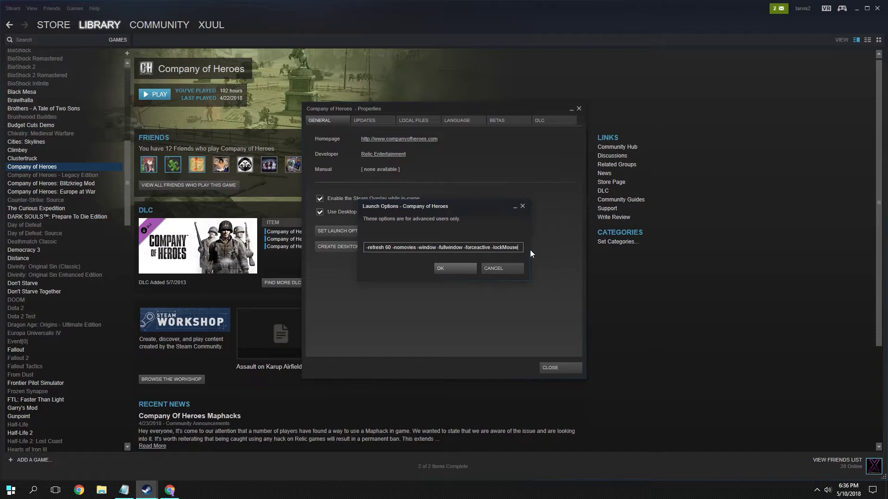
pyautogui.click(449, 269)
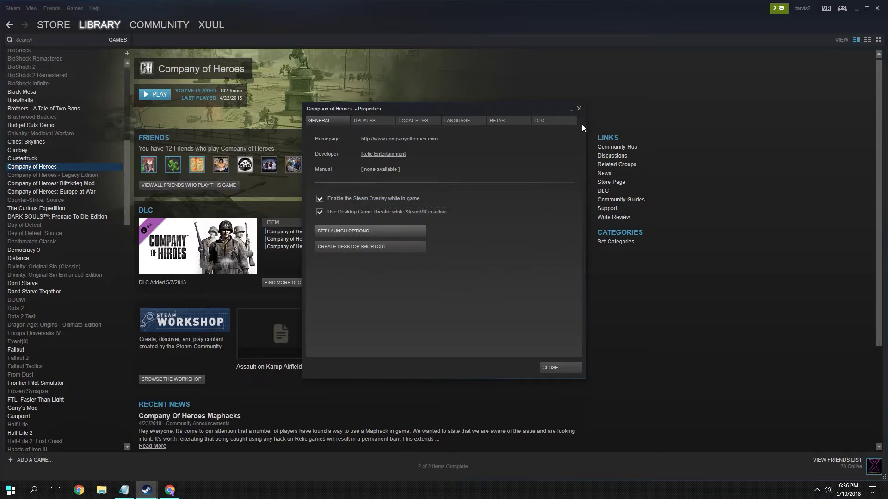
pyautogui.click(578, 109)
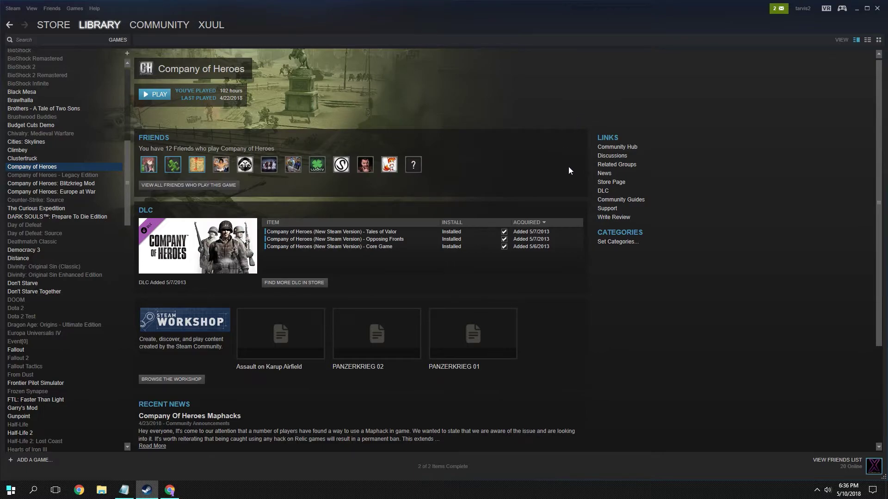
# Download the AutoHotkey 1.1.28 installer from autohotkey.com's download page in Chrome
pyautogui.click(855, 11)
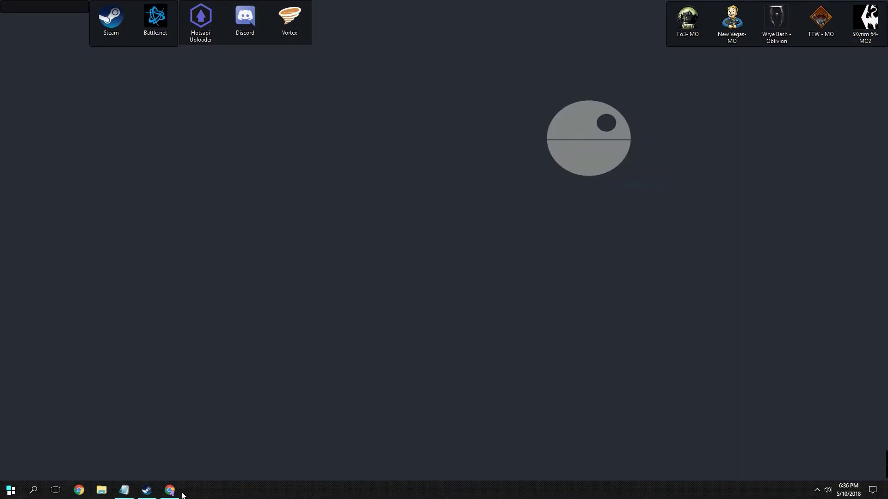
pyautogui.click(170, 490)
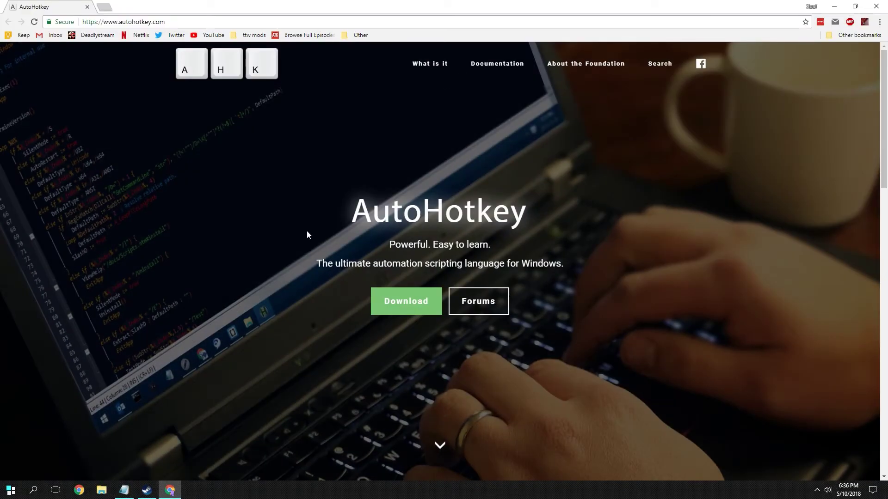
pyautogui.click(423, 299)
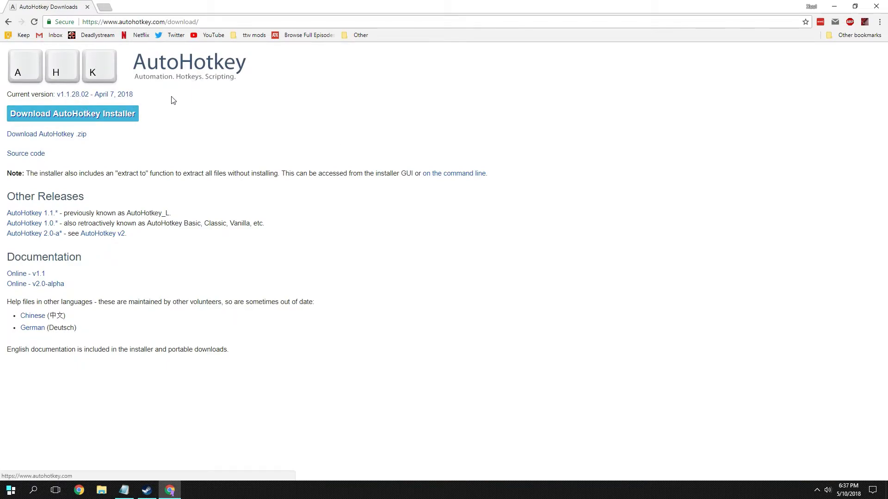
pyautogui.click(121, 114)
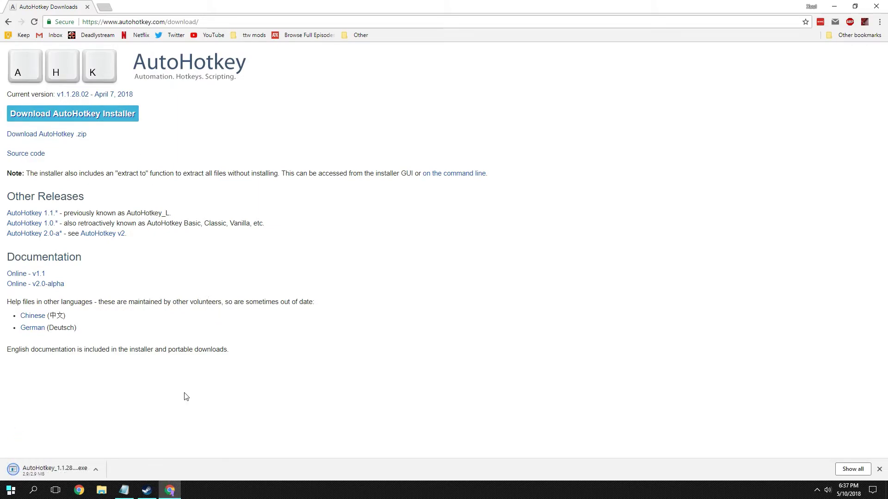
# Run the AutoHotkey installer, then close it without upgrading the installed 1.1.27.07
pyautogui.click(55, 469)
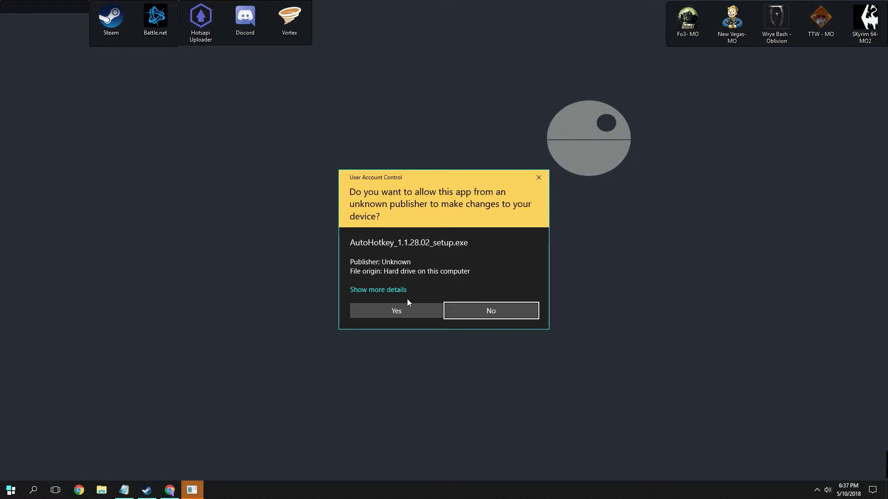
pyautogui.click(403, 311)
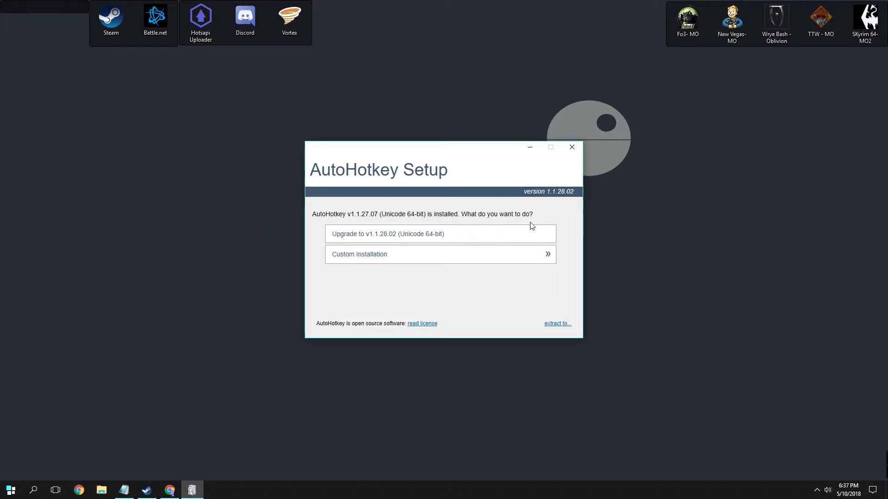
pyautogui.click(573, 146)
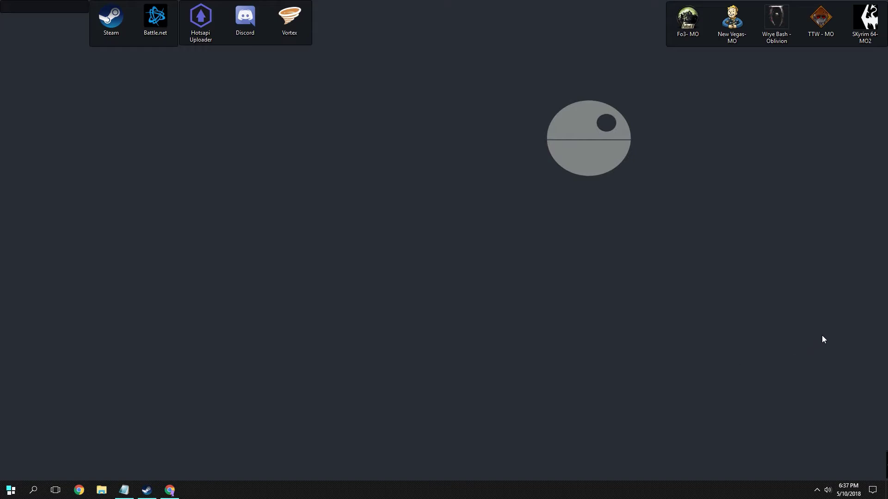
# Create a new AutoHotkey script on the desktop named 'COH Windowed Mode'
pyautogui.rightClick(428, 178)
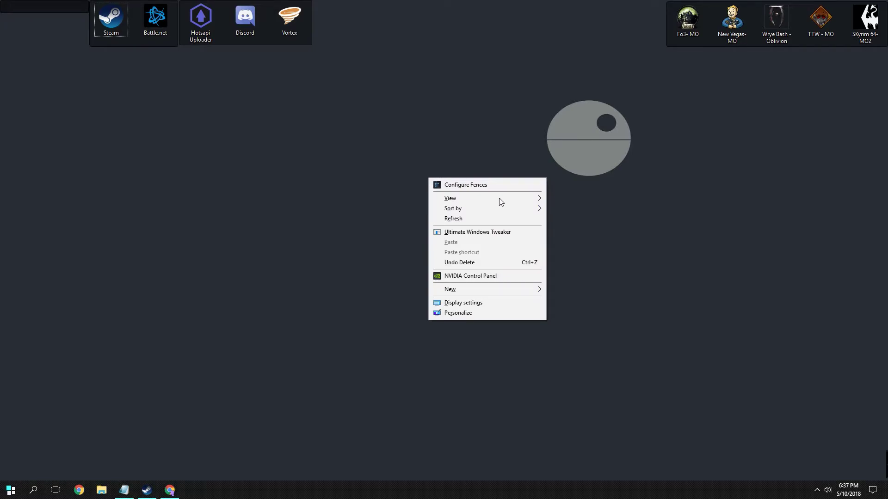
pyautogui.moveTo(535, 290)
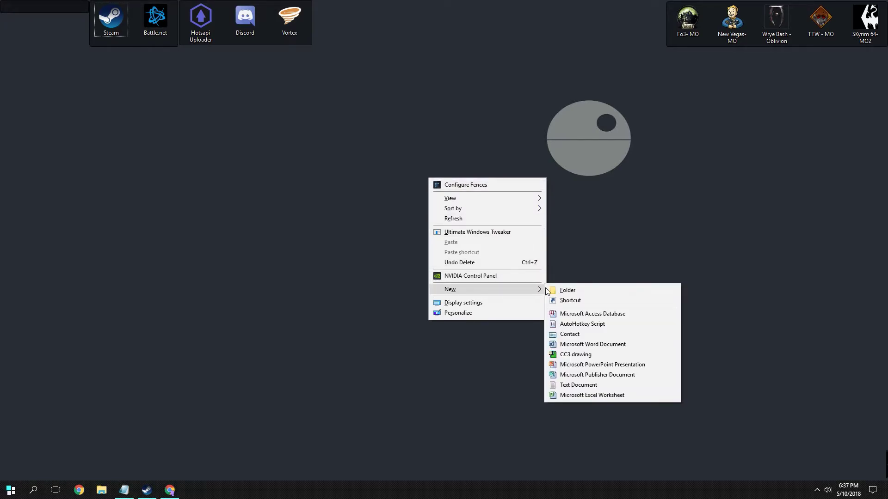
pyautogui.click(614, 324)
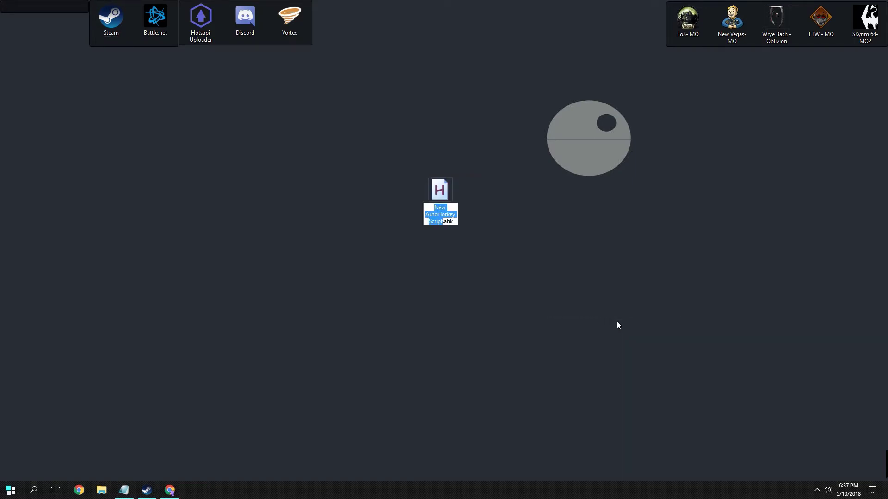
pyautogui.hotkey('ctrl', 'v')
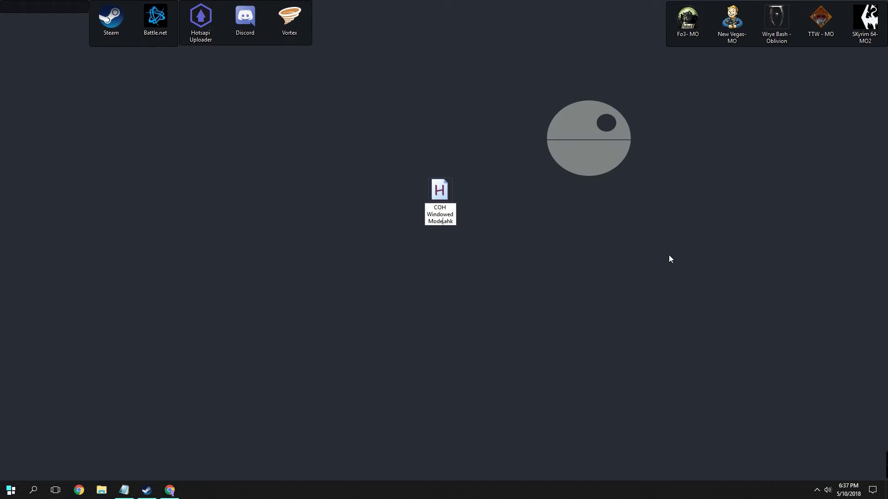
pyautogui.press('Return')
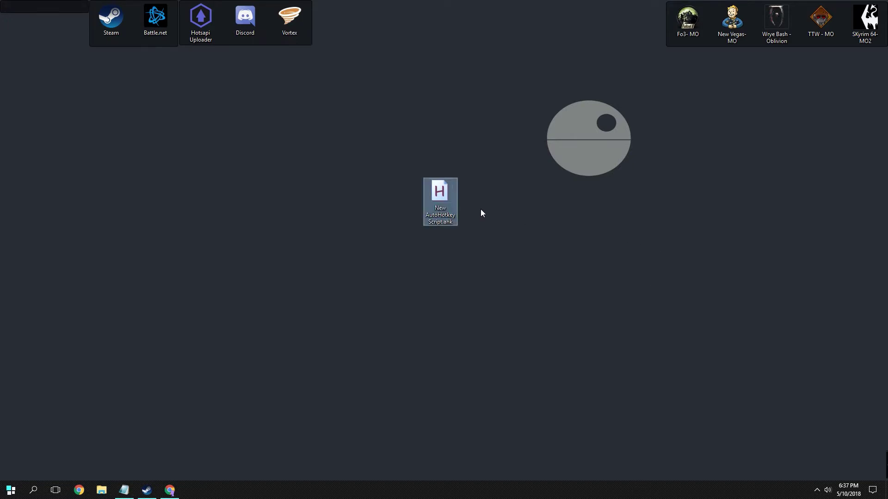
# Open COH Windowed Mode.ahk in Notepad and delete its default template text
pyautogui.rightClick(437, 211)
pyautogui.click(465, 238)
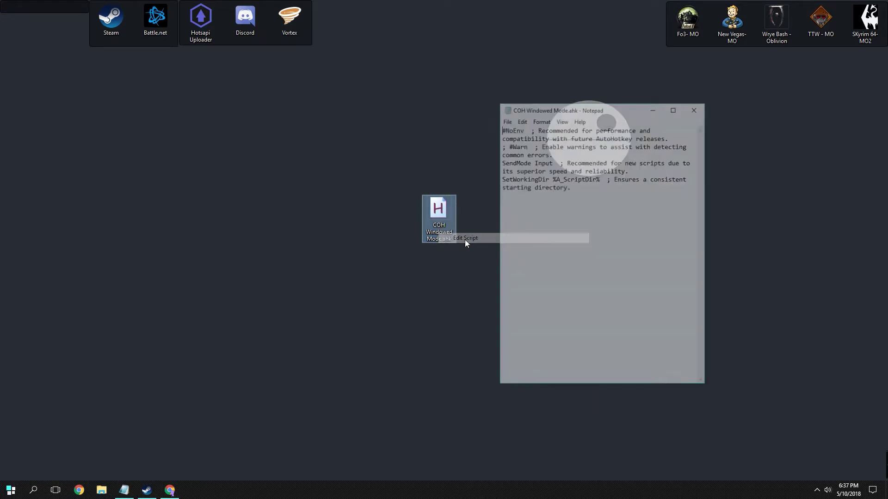
pyautogui.hotkey('ctrl', 'a')
pyautogui.moveTo(171, 5)
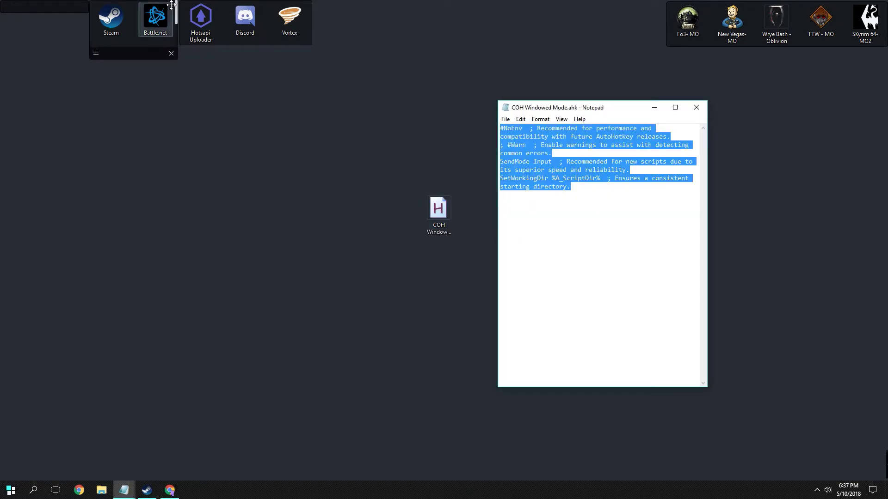
pyautogui.press('Delete')
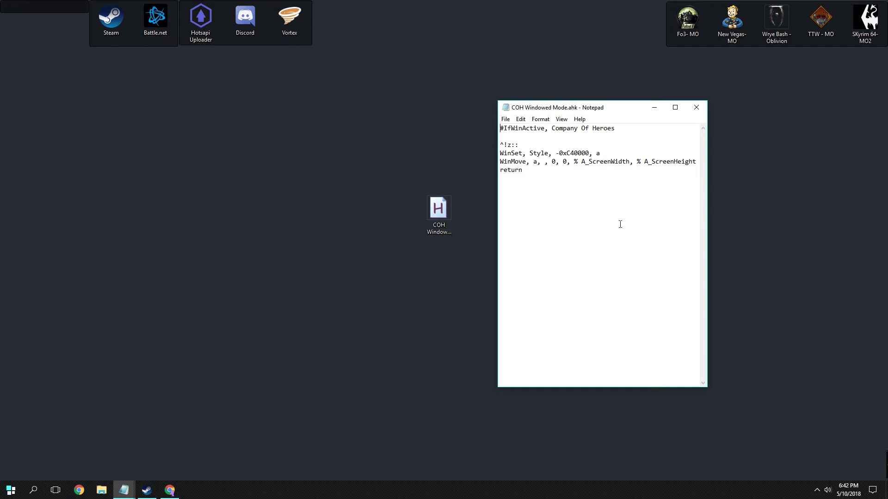
# Save the edited script and close Notepad
pyautogui.click(505, 119)
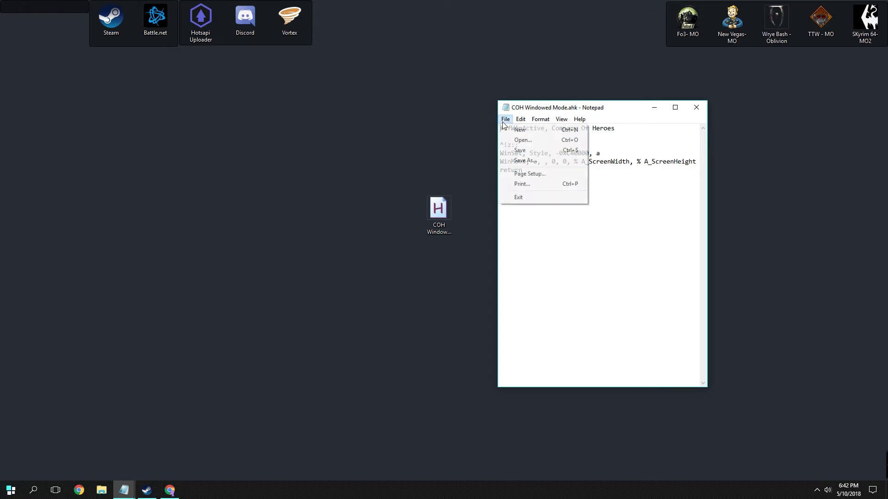
pyautogui.click(518, 151)
pyautogui.click(697, 109)
# Run the script in place of the older instance and move its icon into the top-right shortcut group
pyautogui.doubleClick(442, 207)
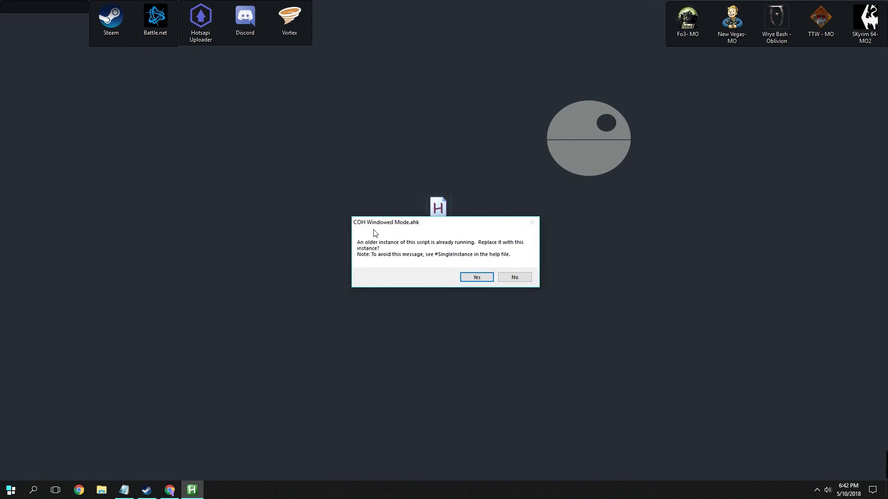
pyautogui.click(464, 284)
pyautogui.moveTo(440, 210); pyautogui.dragTo(659, 43)
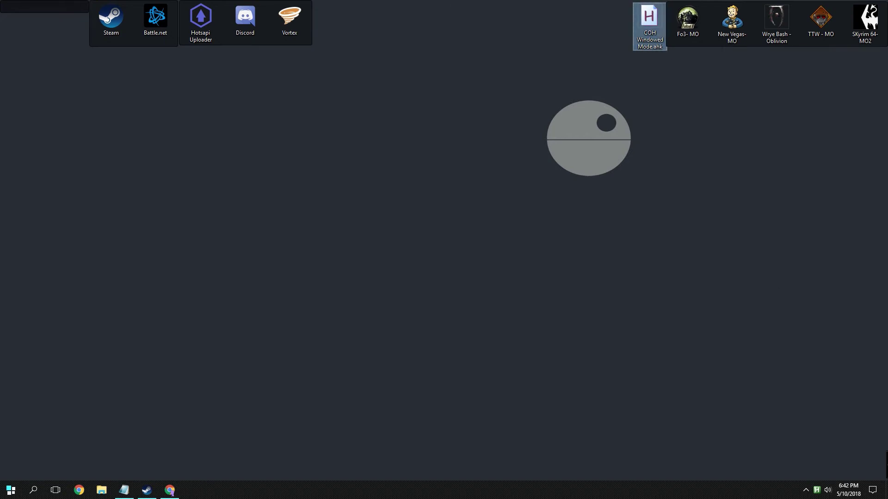
pyautogui.click(111, 24)
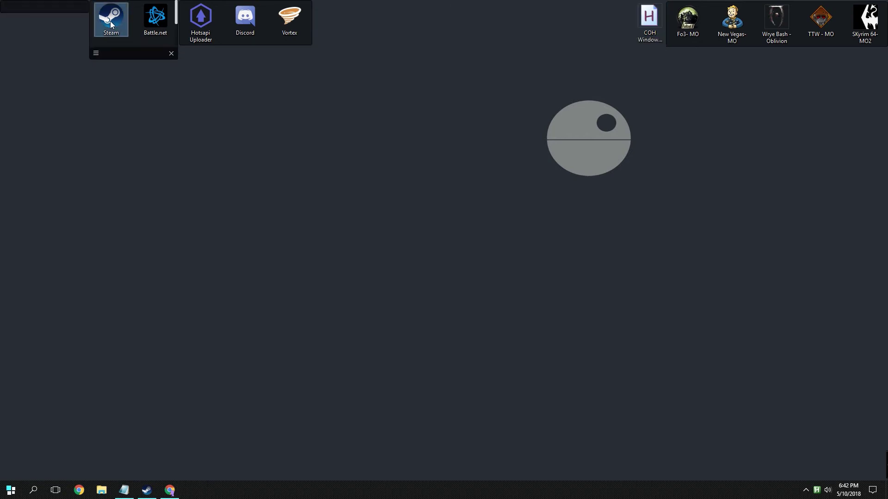
# Launch Company of Heroes from its Steam library page and choose Exit from the main menu
pyautogui.doubleClick(111, 24)
pyautogui.doubleClick(223, 231)
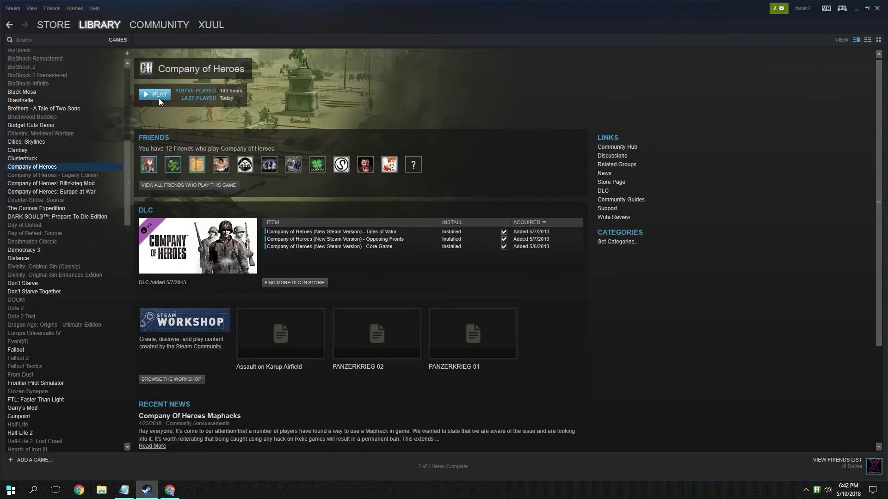
pyautogui.click(159, 97)
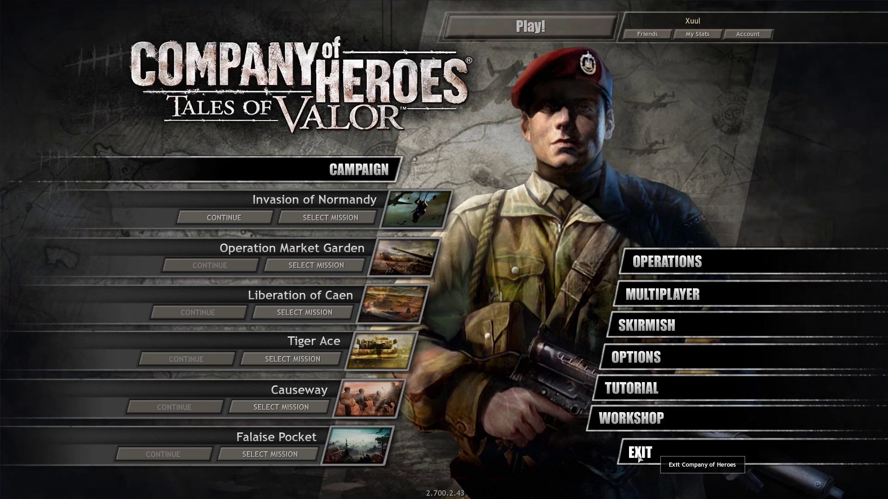
pyautogui.click(640, 458)
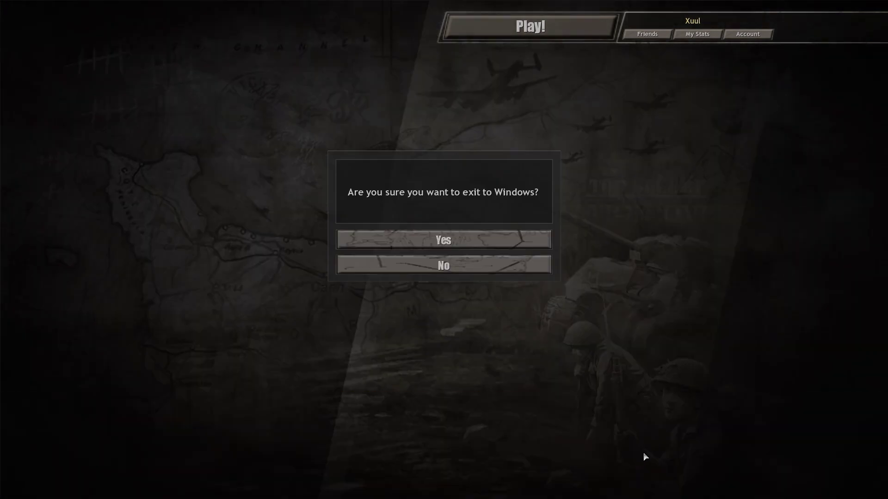